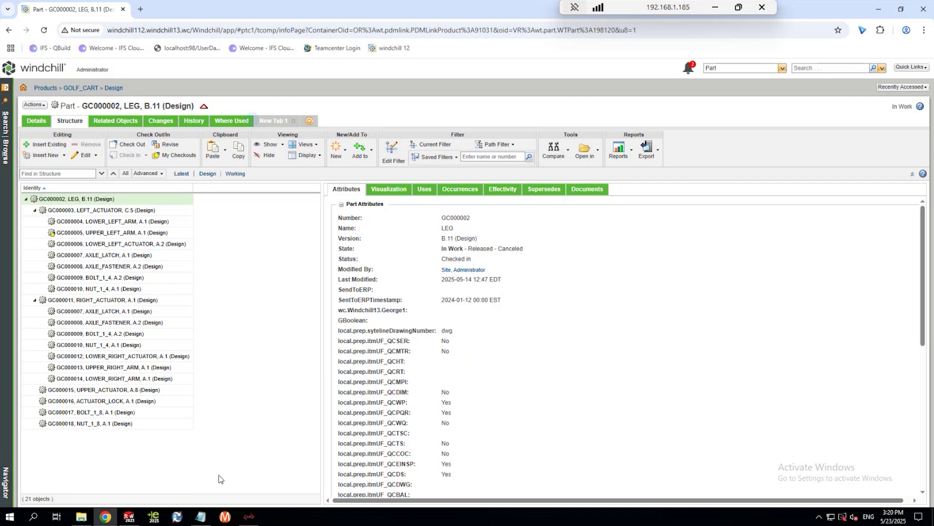
Switch to the PLMSync main portal and launch its engineering BOM.
click(248, 517)
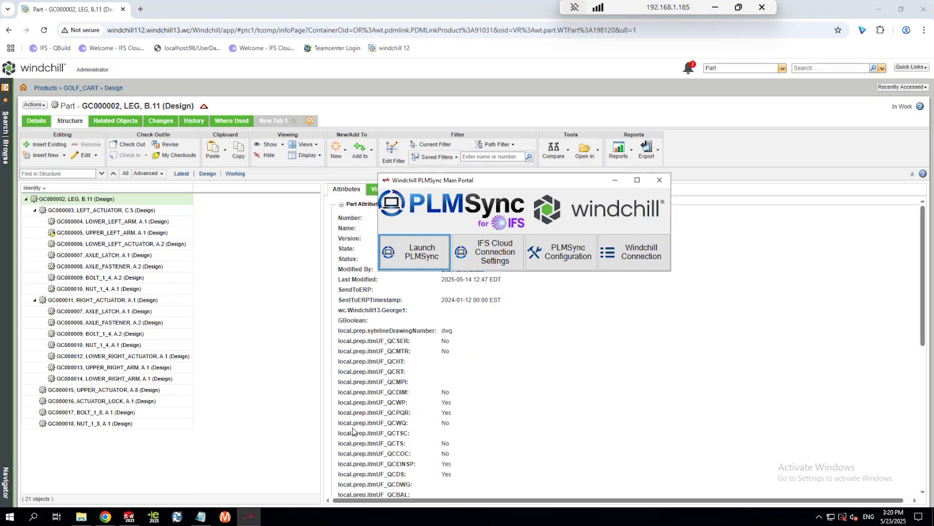
click(411, 259)
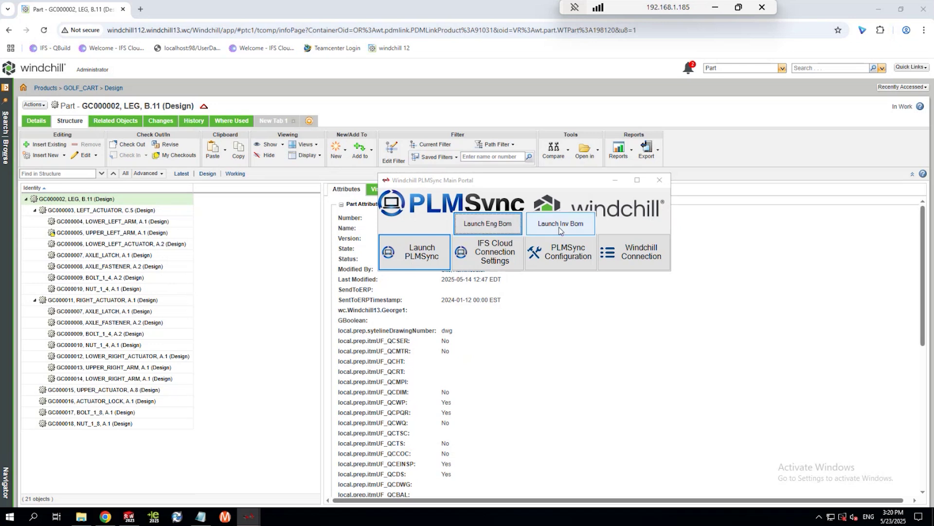
click(495, 225)
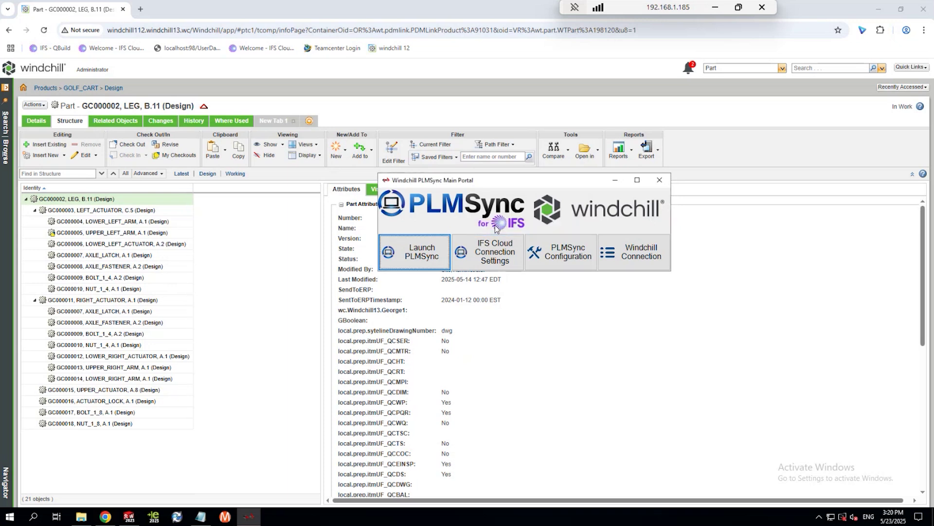
Search Windchill for part number GC000002 and load the BOM of its B.11 (Design) version.
text(GC000002)
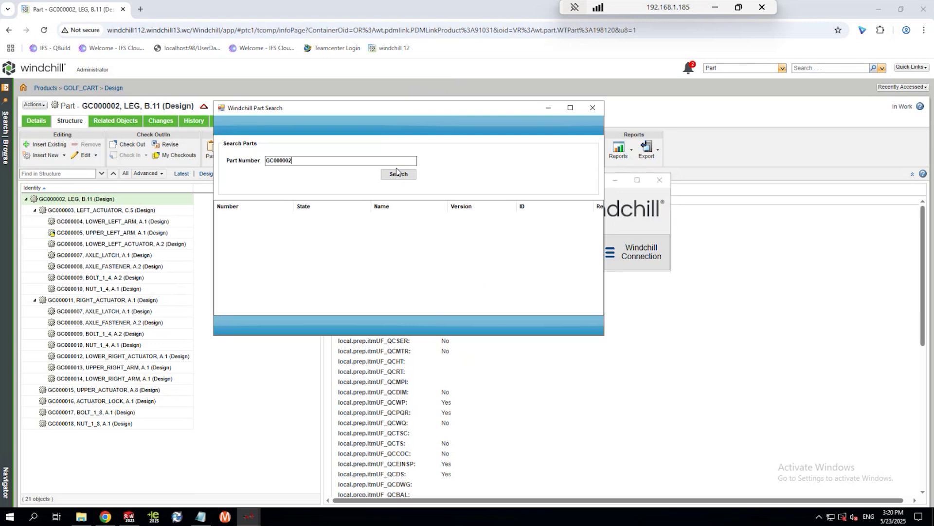
click(402, 175)
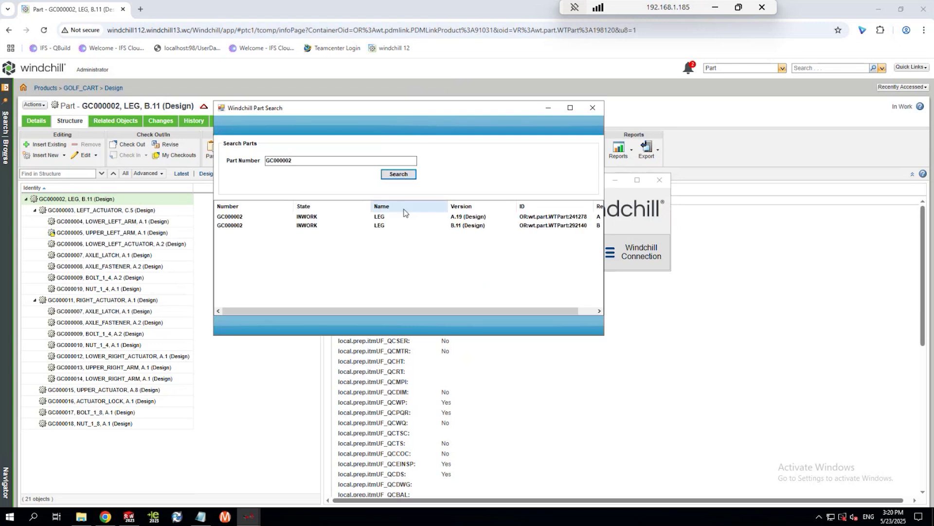
click(220, 227)
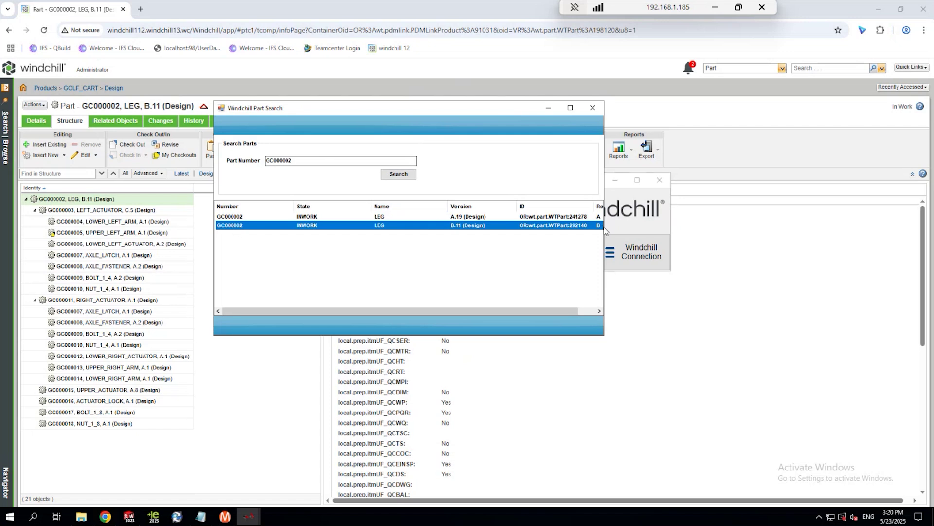
double_click(235, 231)
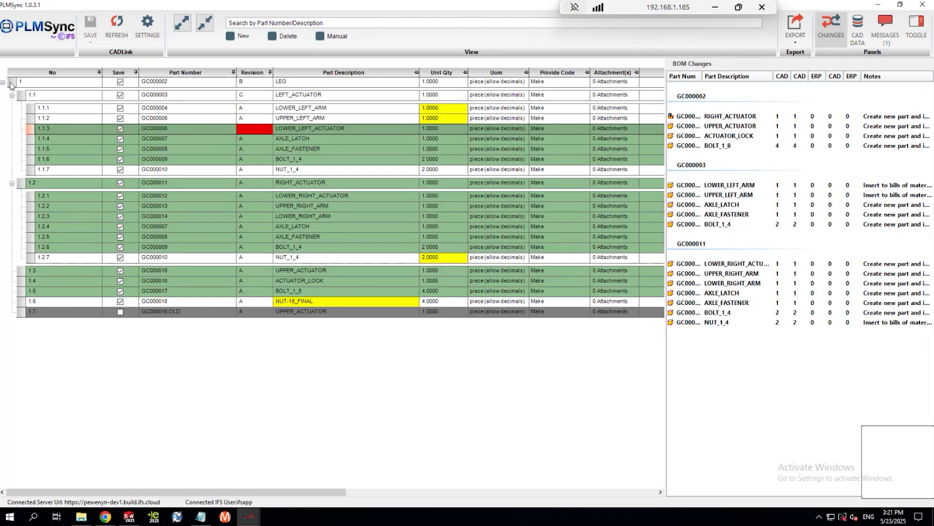
Apply the PLM description NUT_1_8 to part GC000018 in the LEG assembly.
click(10, 82)
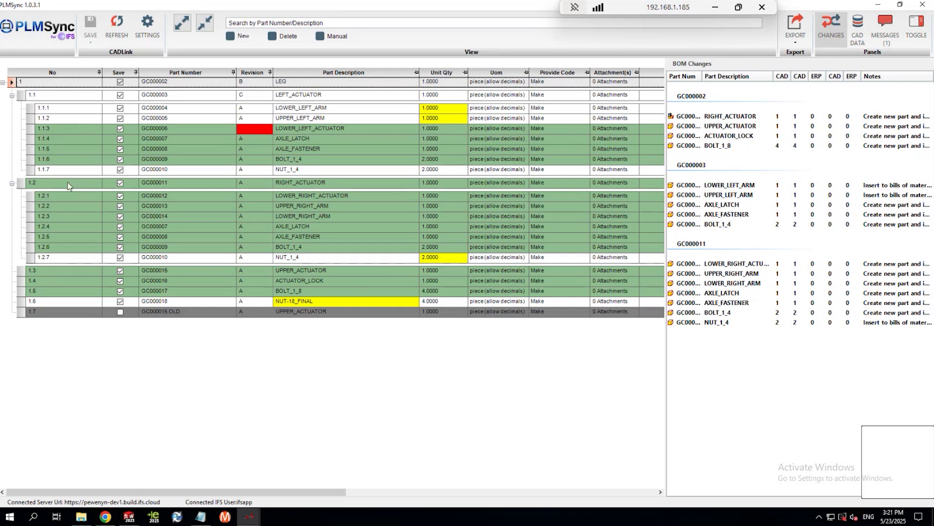
click(21, 96)
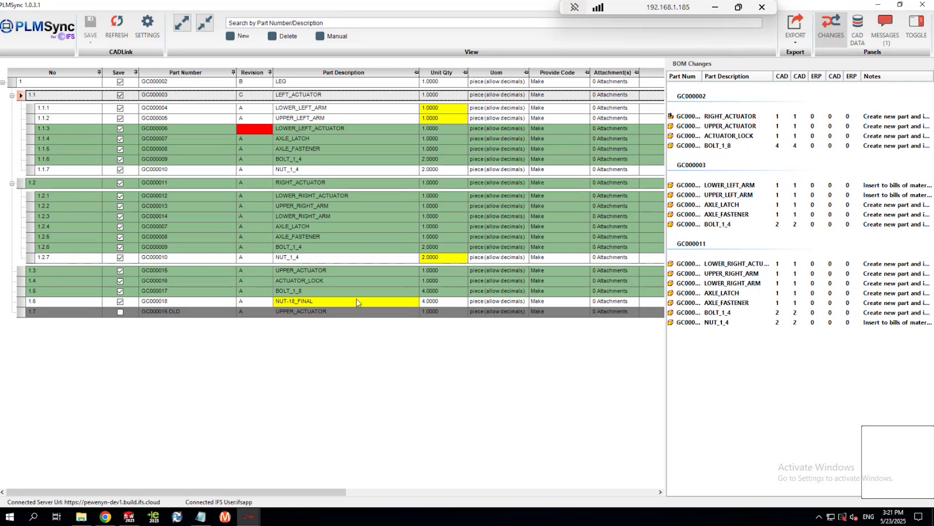
mouse_move(356, 304)
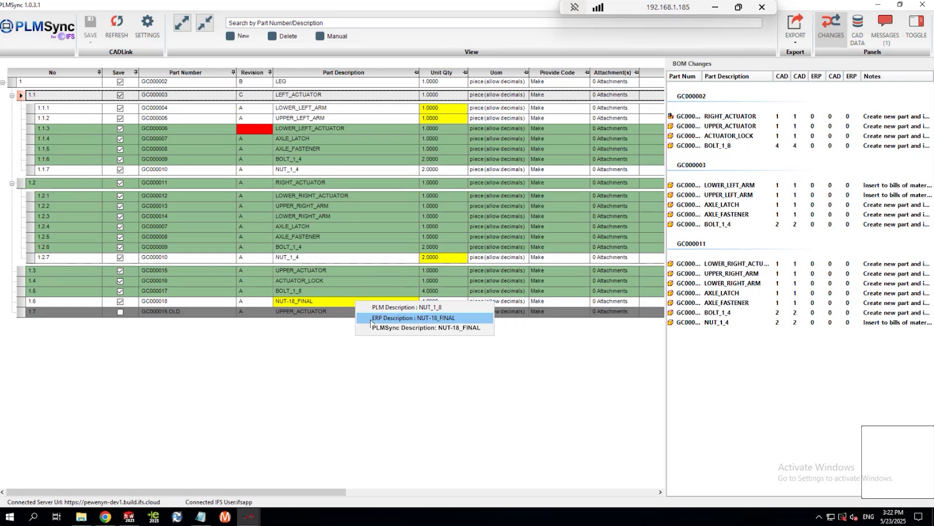
click(394, 307)
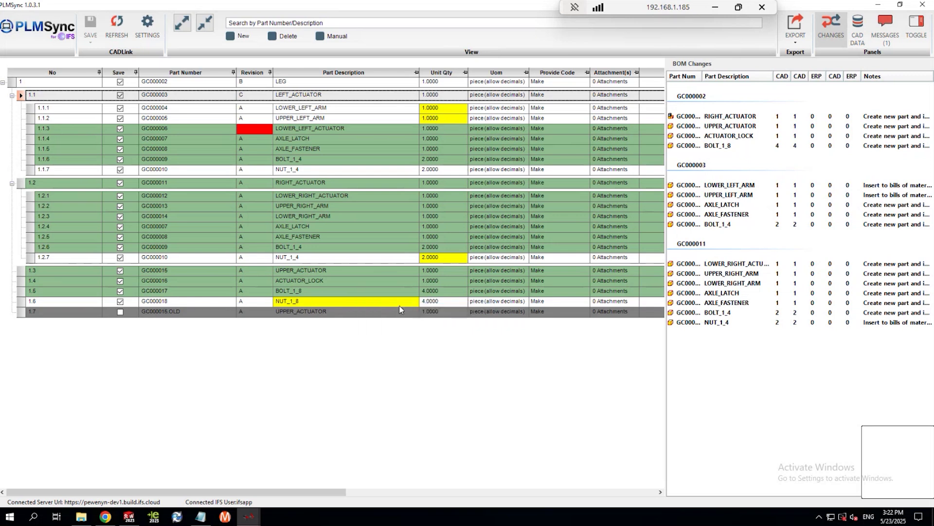
Change the part description of GC000018 to DEMO DESCRIPTION.
click(345, 302)
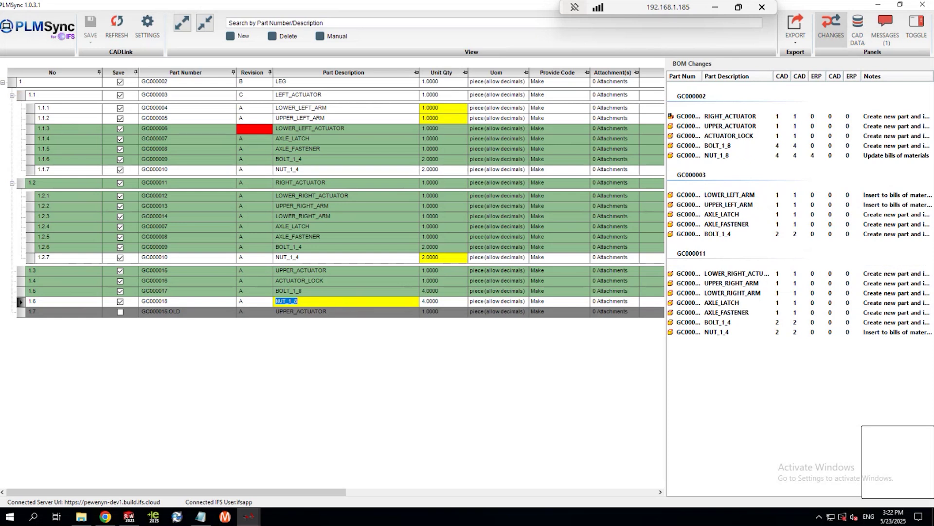
text(DEMO DESCRIPTION)
click(30, 139)
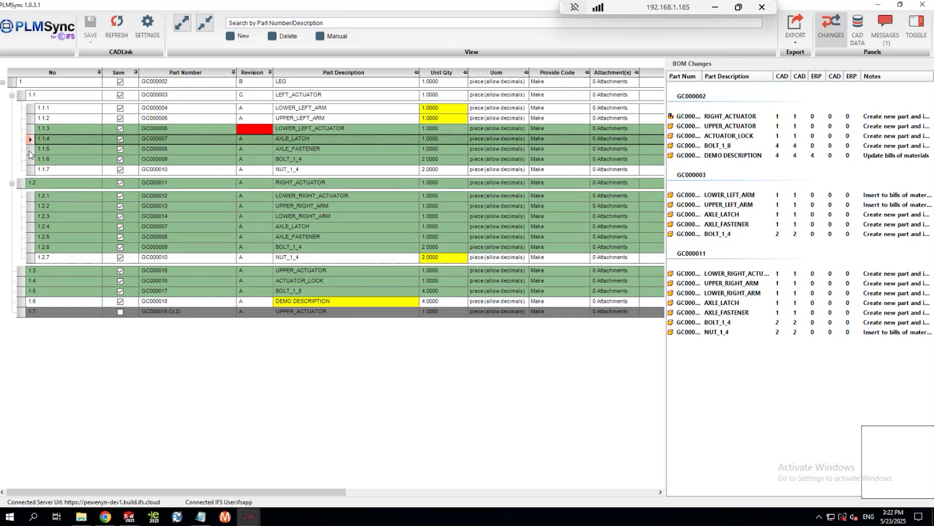
Browse the available units of measure for BOLT_1_4 under LEFT_ACTUATOR.
click(29, 154)
click(29, 161)
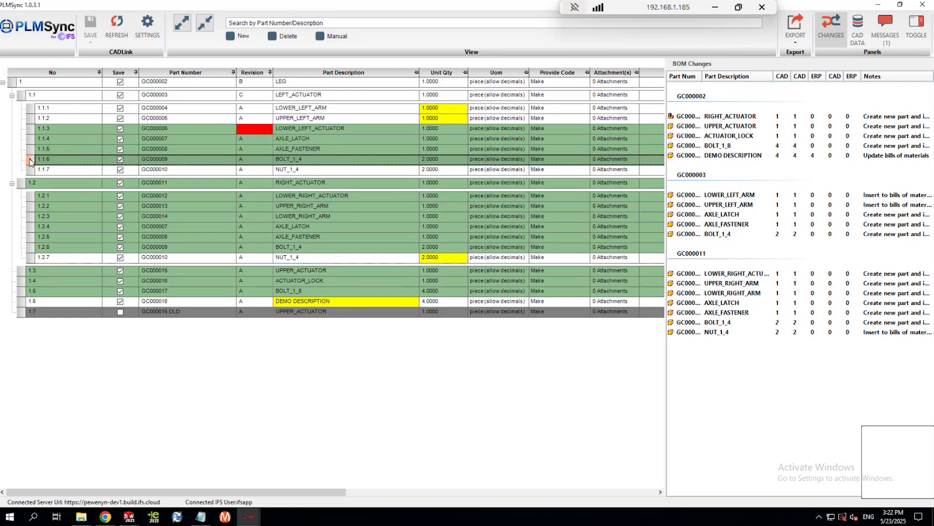
click(513, 161)
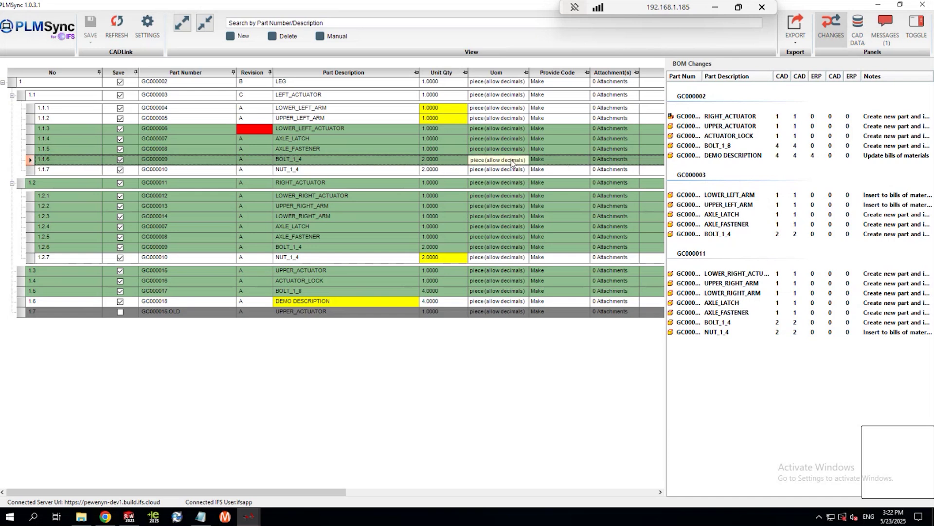
click(554, 164)
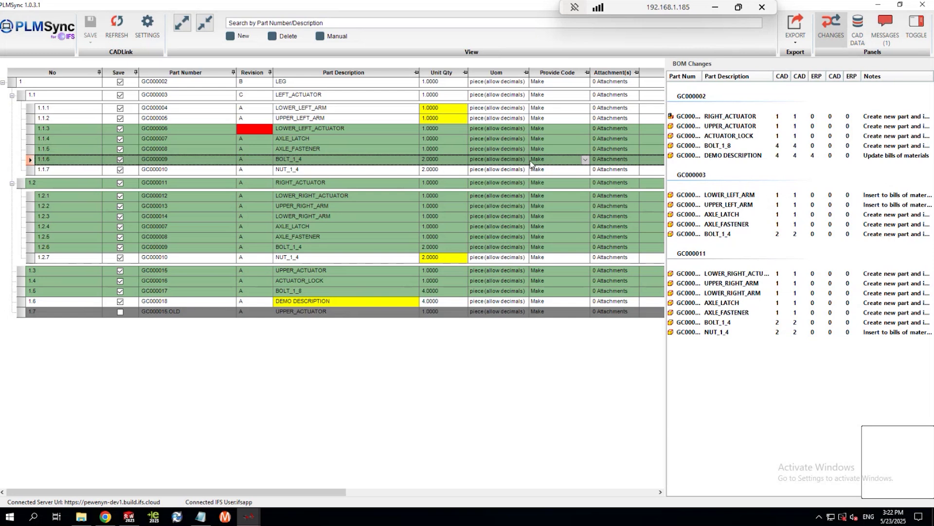
click(516, 160)
click(524, 160)
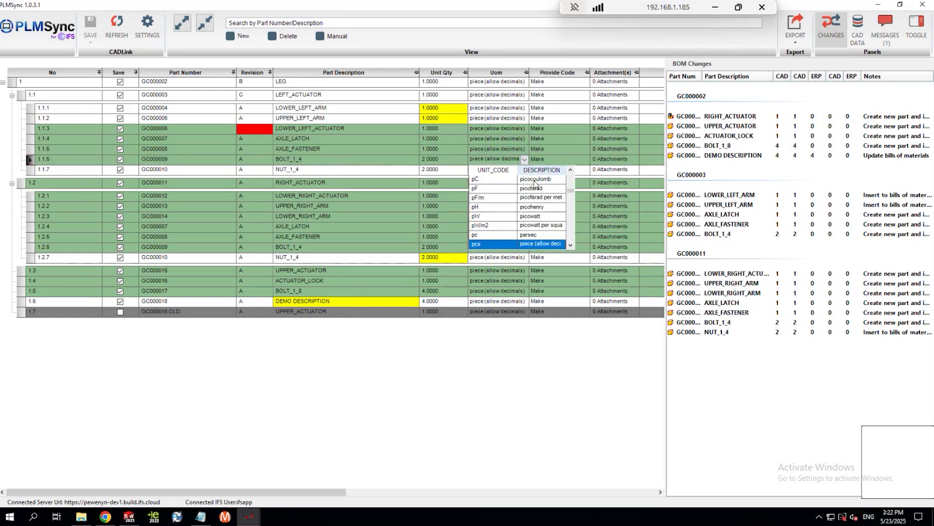
scroll(535, 192, down, 5)
scroll(535, 192, down, 2)
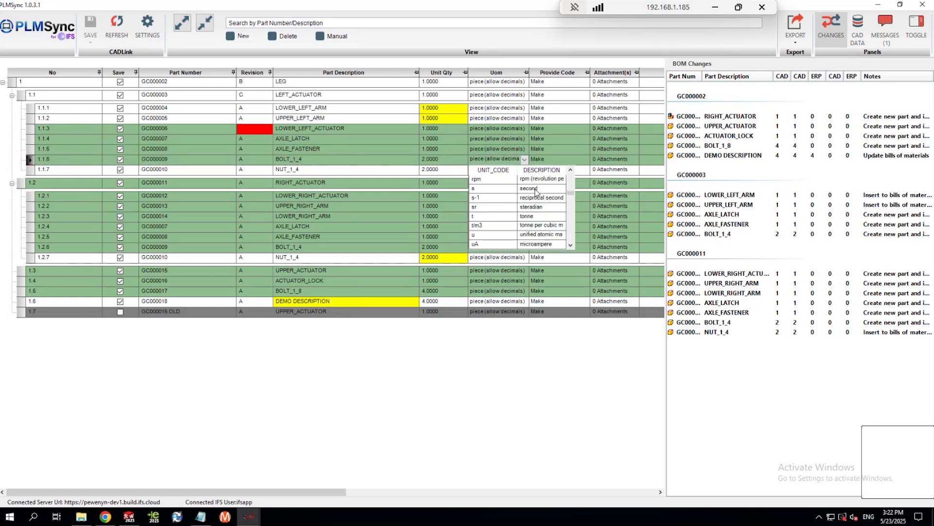
Set the provide code of BOLT_1_4 under LEFT_ACTUATOR to Buy.
click(585, 160)
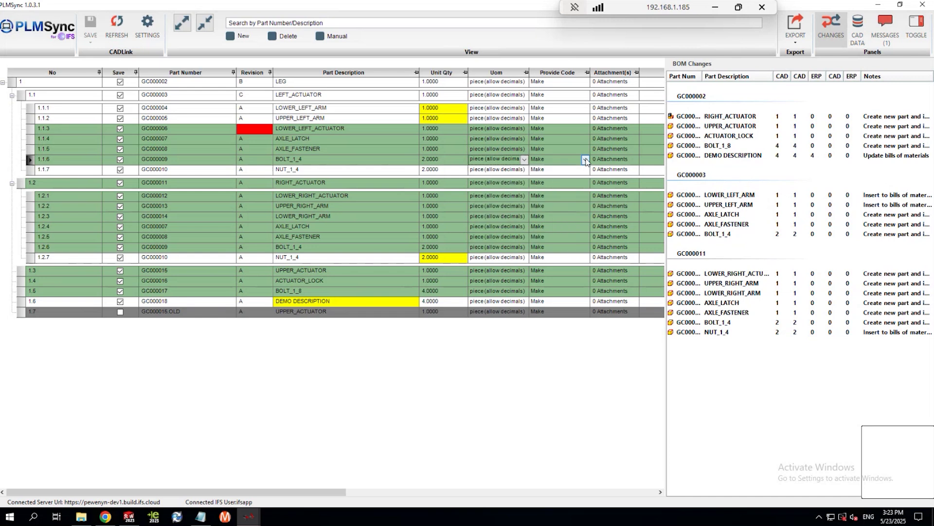
click(585, 161)
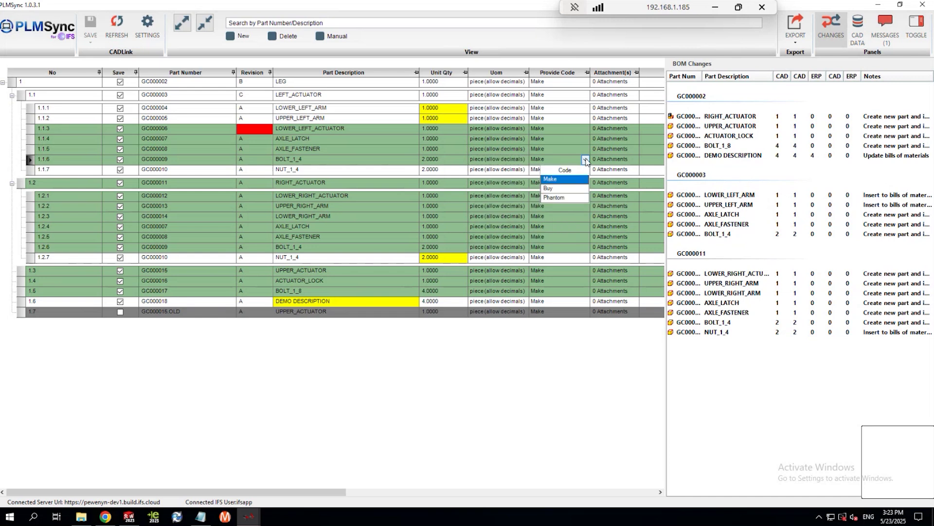
click(560, 188)
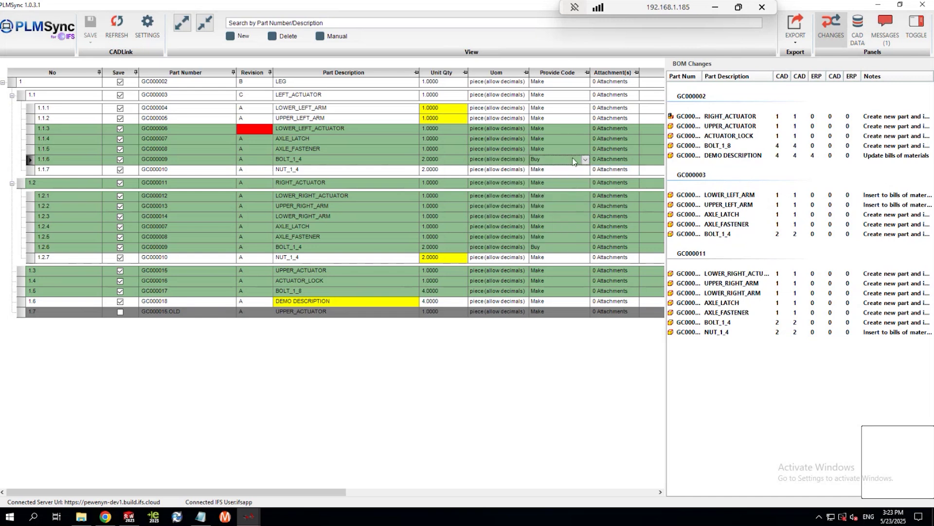
Check the BOM error messages and enter A as the missing revision of LOWER_LEFT_ACTUATOR (GC000006).
click(21, 313)
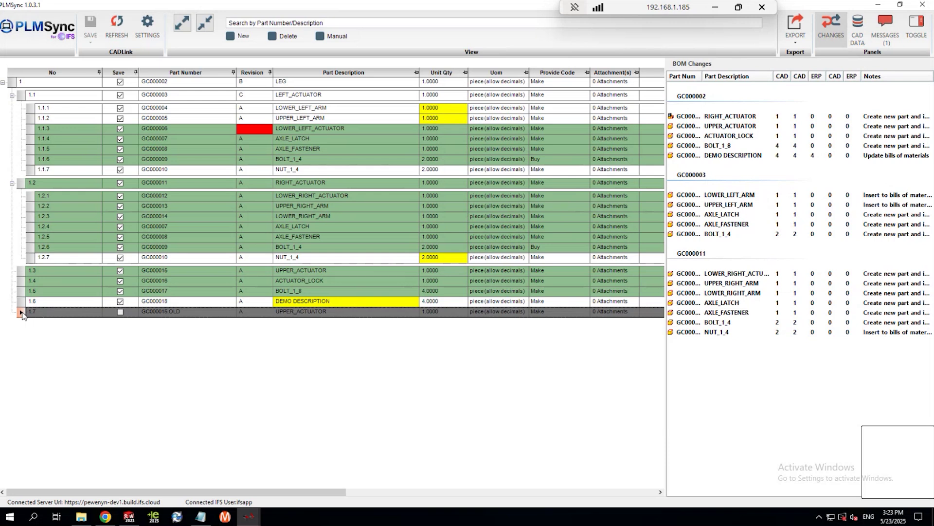
click(253, 128)
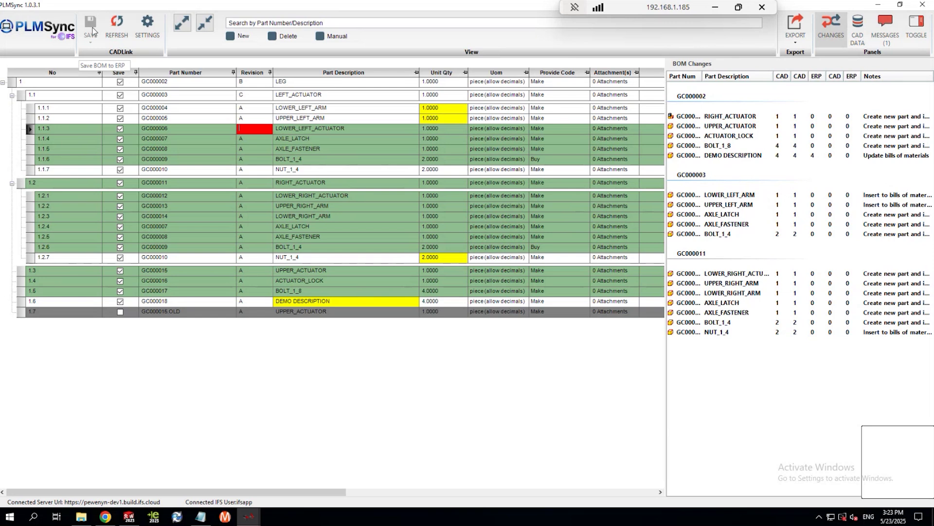
click(886, 38)
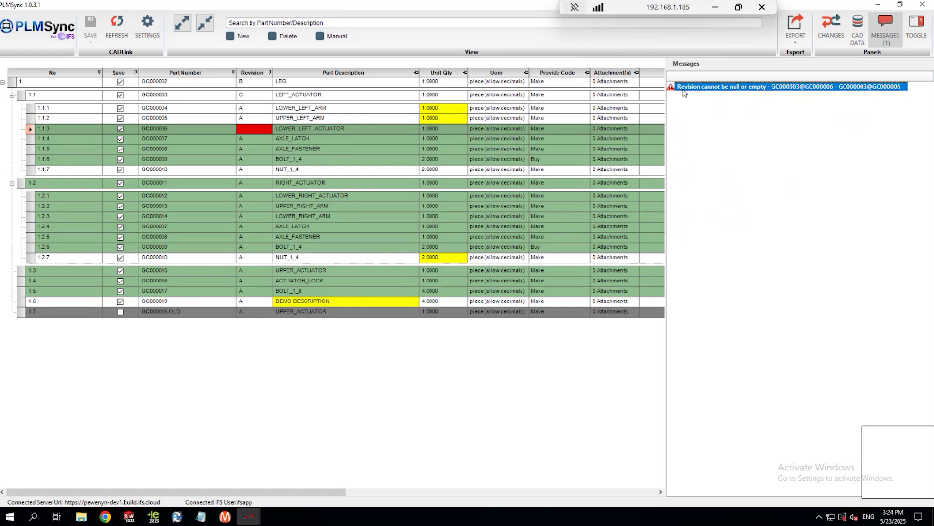
click(258, 129)
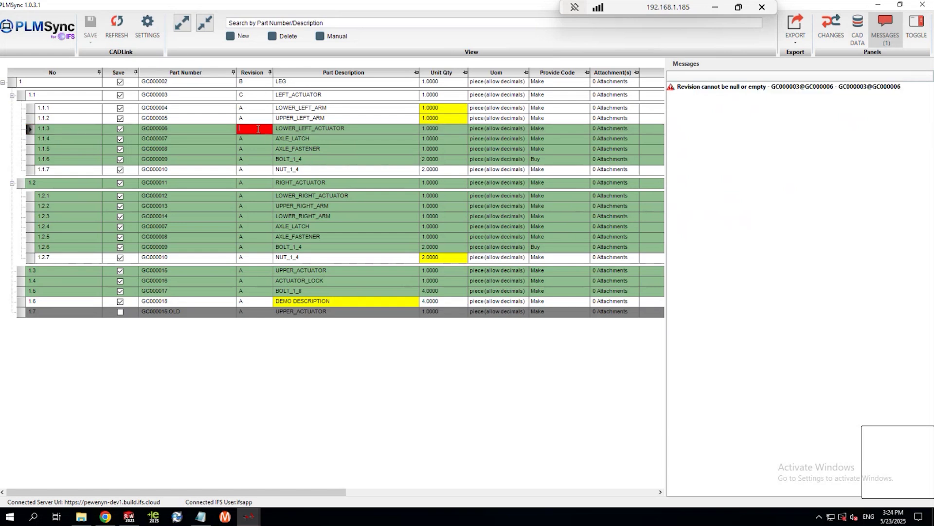
text(A)
key(Return)
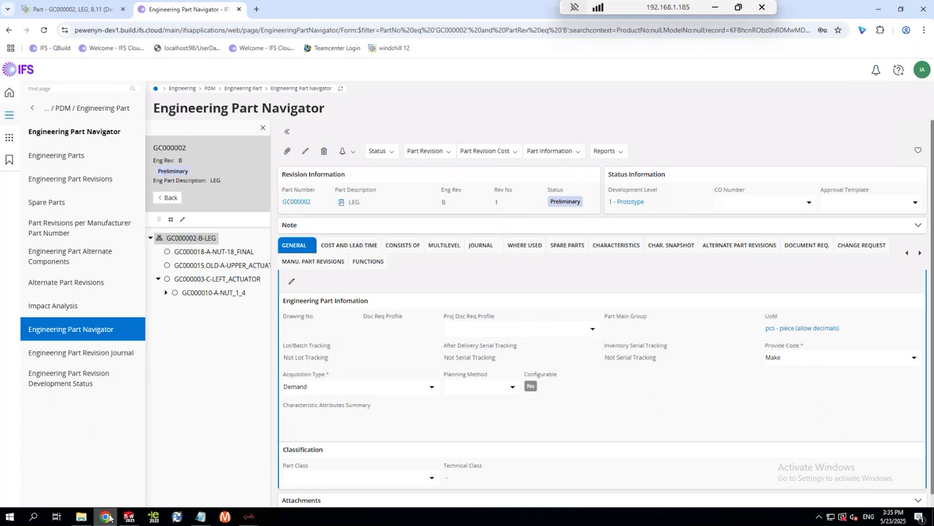
Return to PLMSync, include the GC000015.OLD row in the save, and sync the BOM data to the ERP.
click(106, 517)
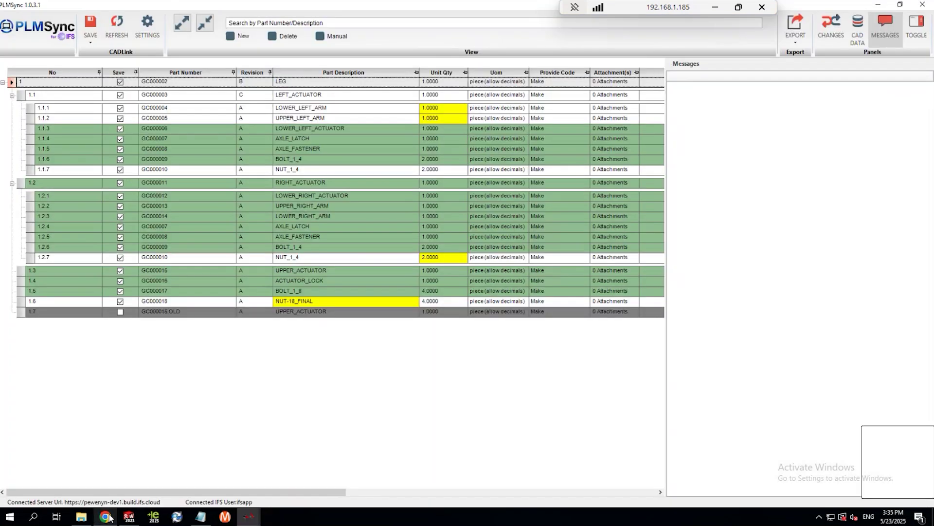
click(121, 312)
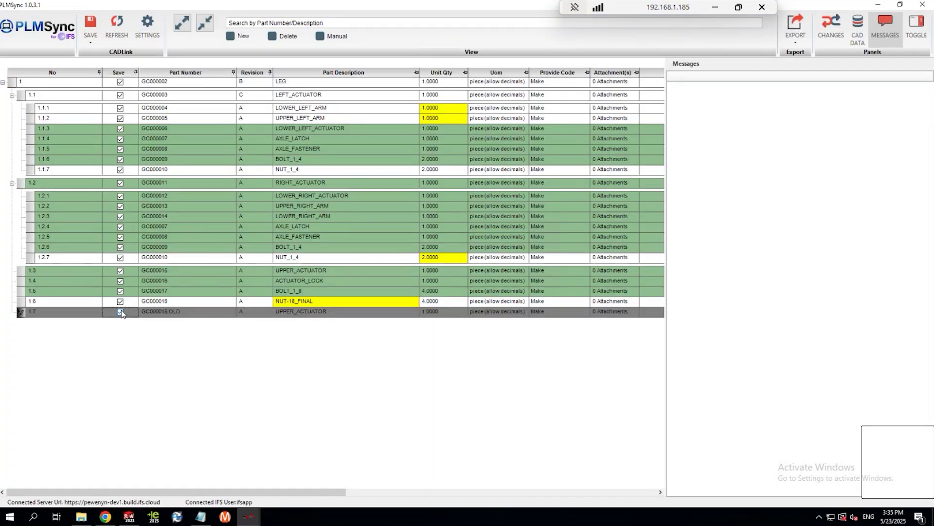
click(94, 22)
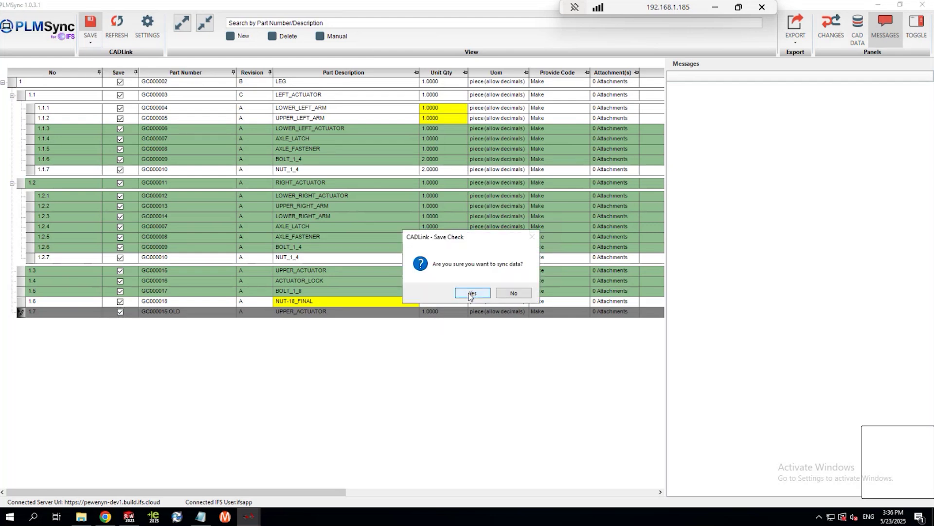
click(470, 296)
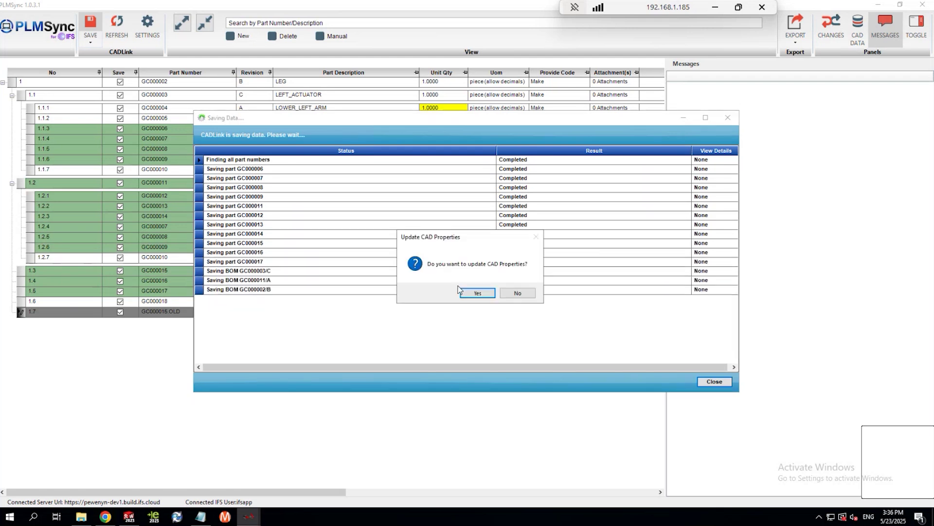
Decline updating the CAD properties, close the save log and refresh the BOM.
click(517, 292)
click(512, 295)
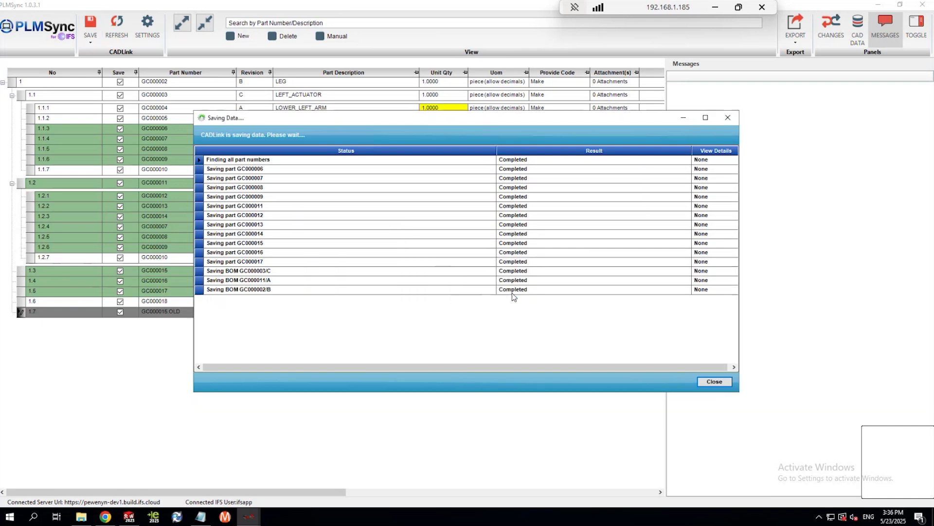
click(714, 381)
click(117, 27)
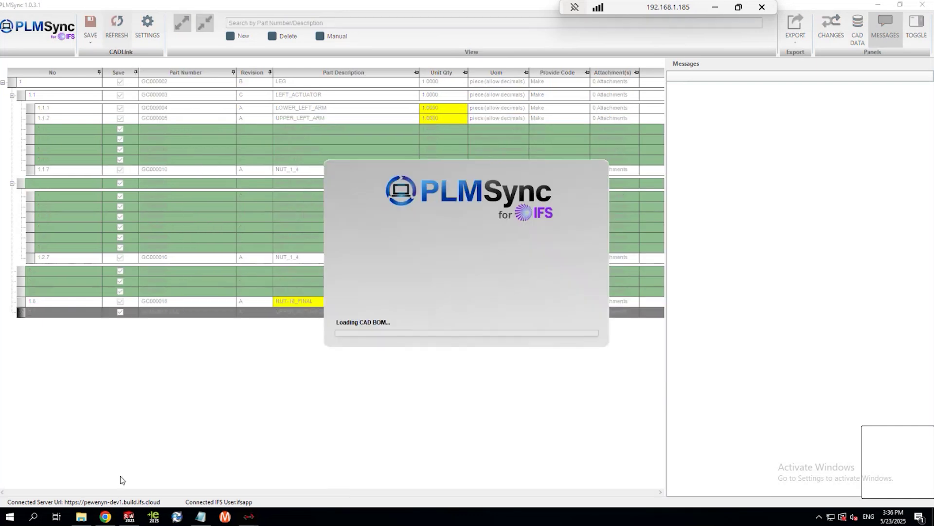
Switch to the browser, reload the IFS Engineering Part Navigator, and expand LEFT_ACTUATOR and RIGHT_ACTUATOR under GC000002.
click(105, 516)
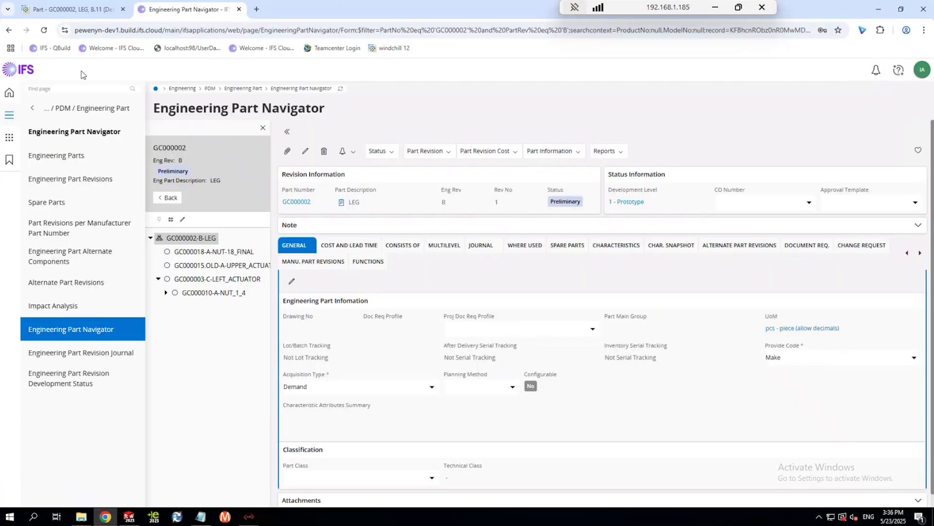
click(46, 31)
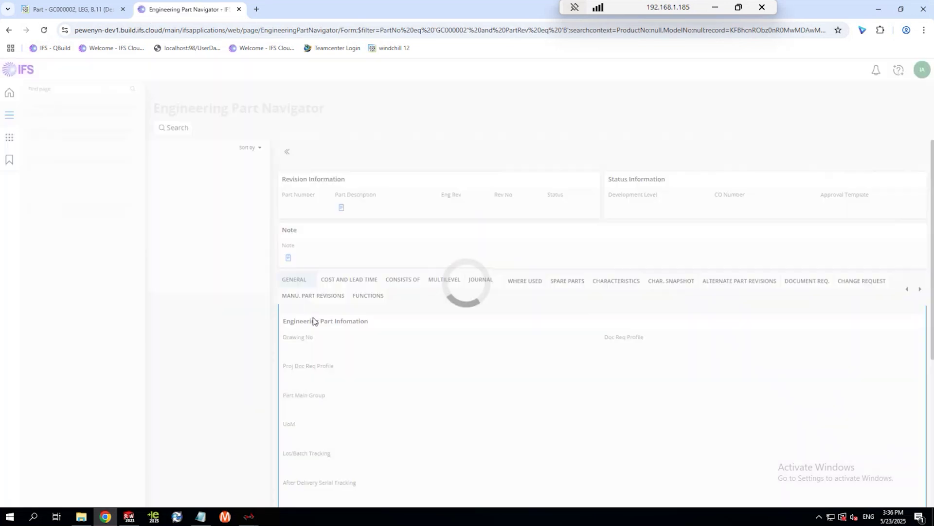
click(177, 215)
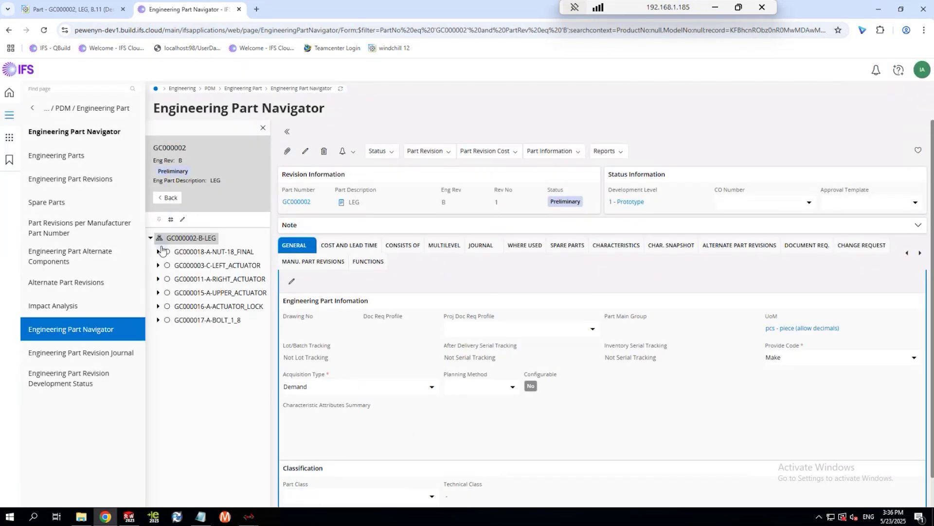
click(158, 251)
click(158, 265)
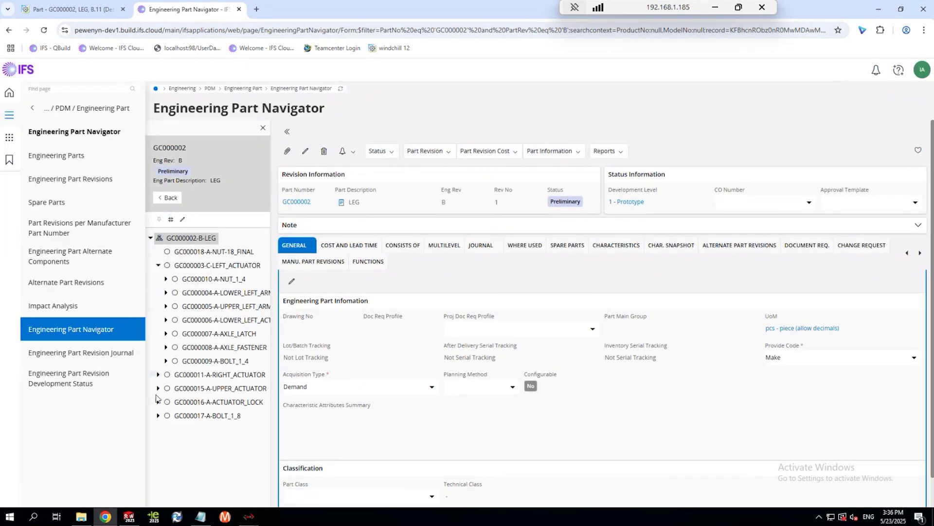
click(157, 375)
scroll(163, 411, down, 1)
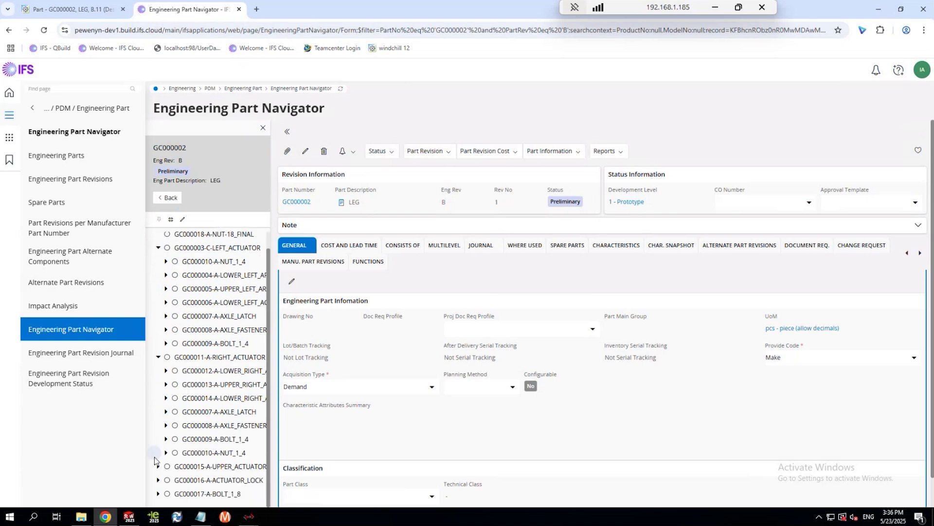